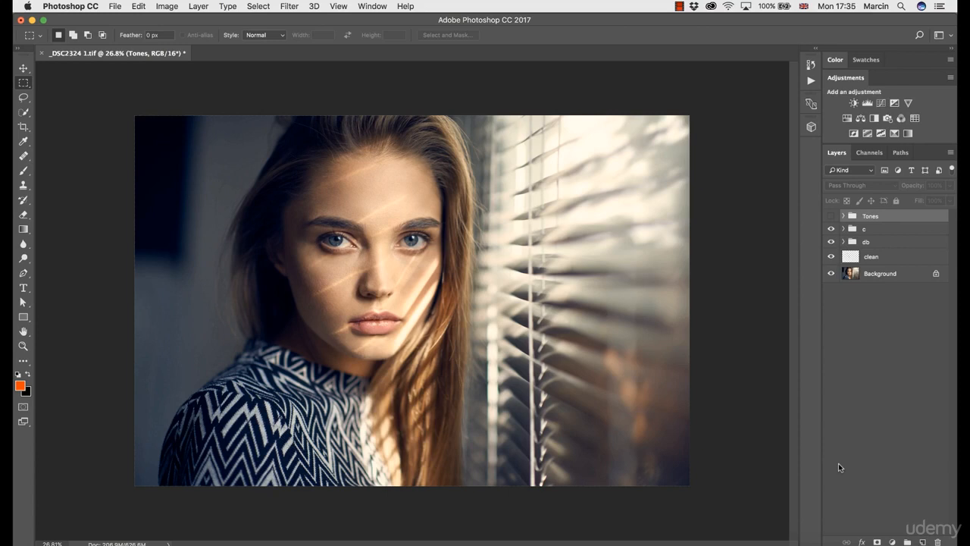
Add a Curves adjustment layer above the Tones group and set its blend mode to Color
{"action": "left_click", "coordinate": [892, 541]}
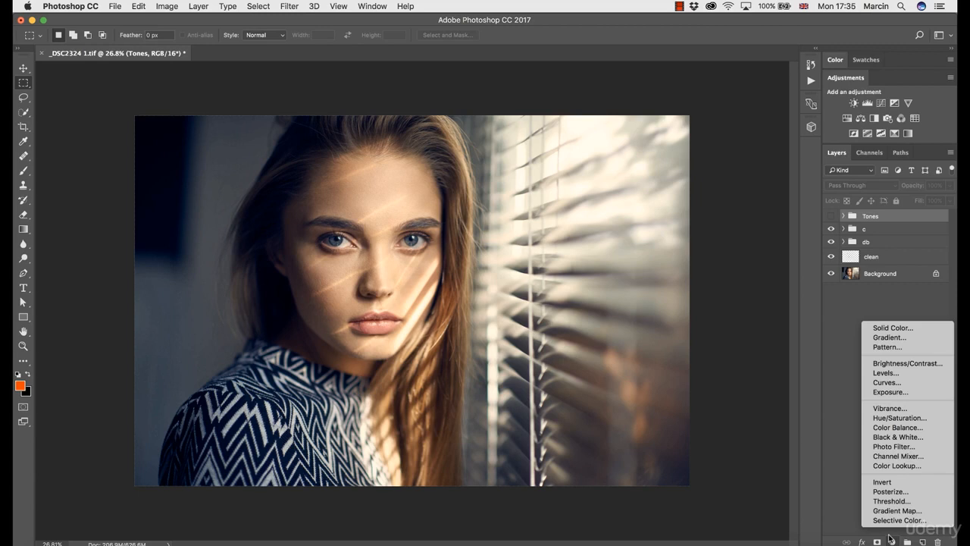
{"action": "left_click", "coordinate": [887, 384]}
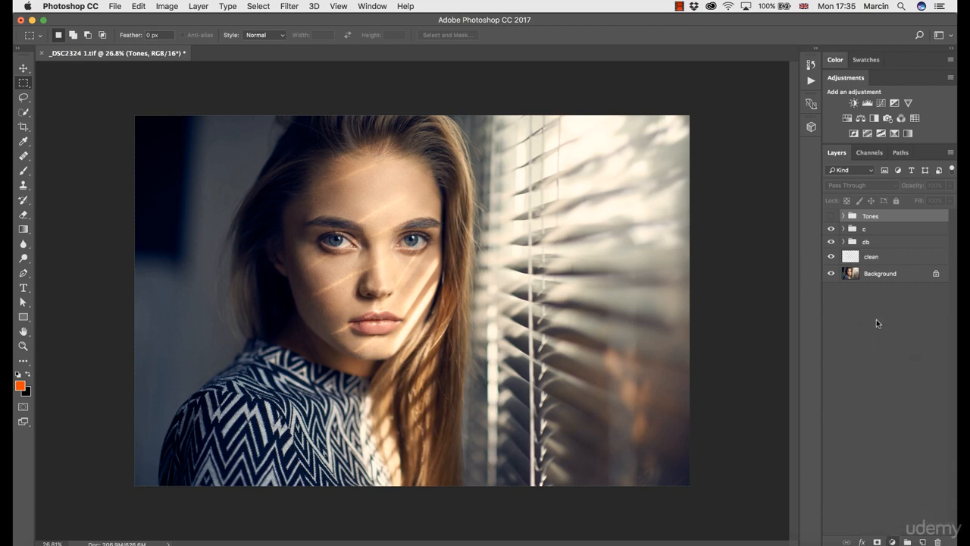
{"action": "double_click", "coordinate": [902, 218]}
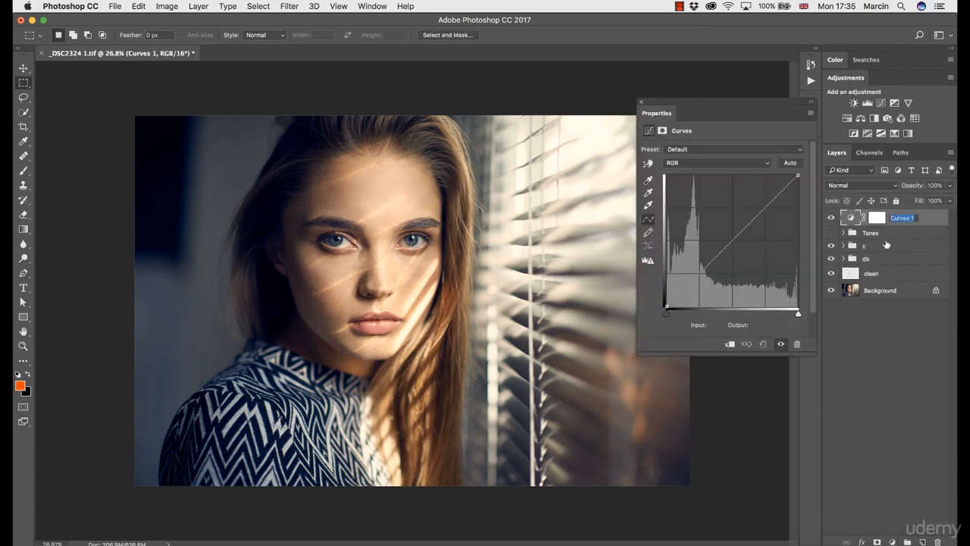
{"action": "key", "text": "Return"}
{"action": "left_click", "coordinate": [844, 187]}
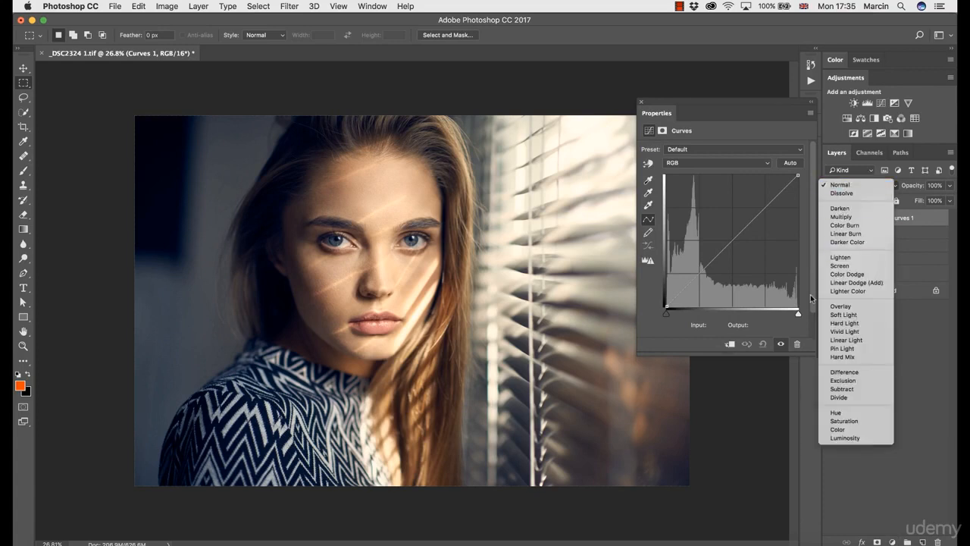
{"action": "left_click", "coordinate": [829, 429]}
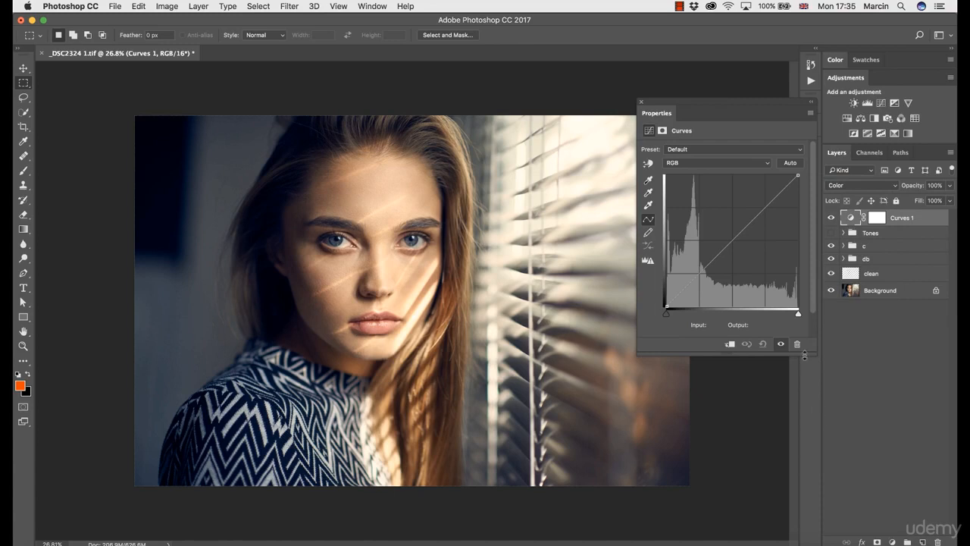
Try bending the Blue and Green channel curves with temporary midpoints, removing each point again
{"action": "left_click", "coordinate": [688, 166]}
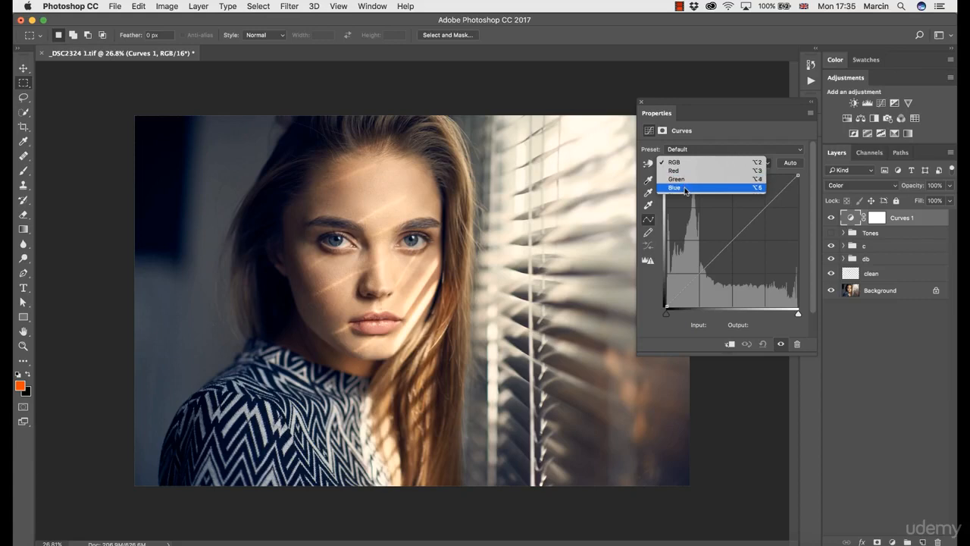
{"action": "left_click", "coordinate": [685, 188]}
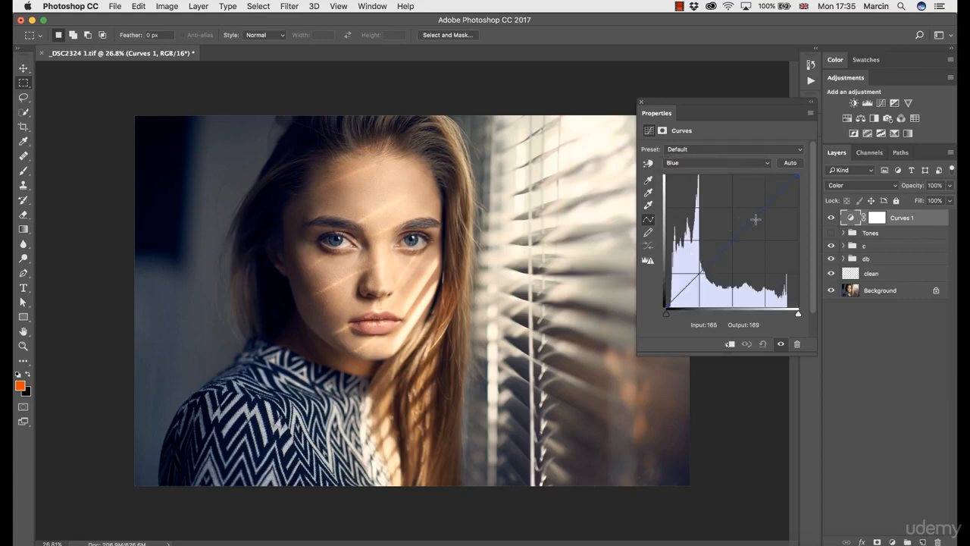
{"action": "left_click_drag", "start_coordinate": [756, 219], "coordinate": [778, 314]}
{"action": "left_click", "coordinate": [705, 162]}
{"action": "left_click", "coordinate": [705, 152]}
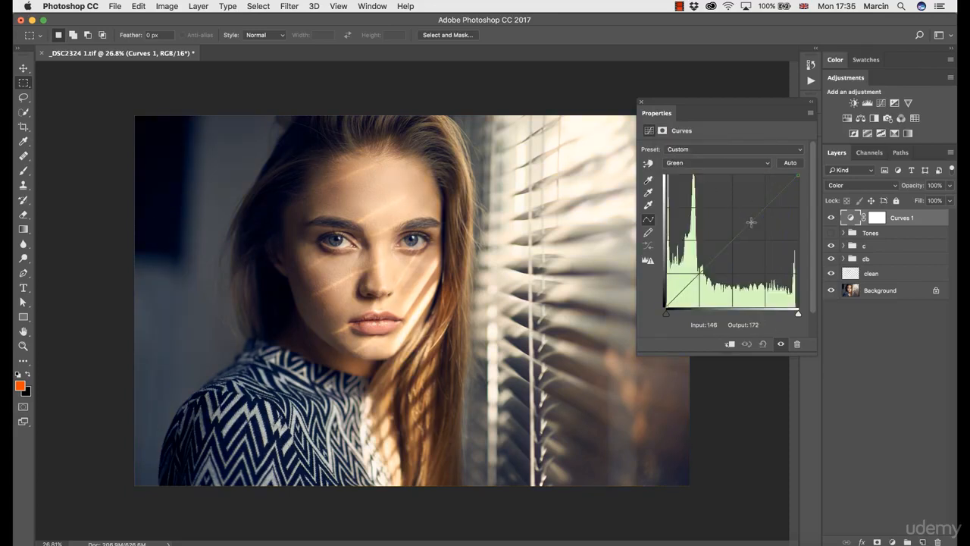
{"action": "left_click_drag", "start_coordinate": [747, 202], "coordinate": [778, 314]}
{"action": "left_click_drag", "start_coordinate": [739, 221], "coordinate": [749, 309]}
Try moving the Green curve's white point to input 198 and black point to input 51, and return both to their corners
{"action": "left_click_drag", "start_coordinate": [798, 174], "coordinate": [774, 193]}
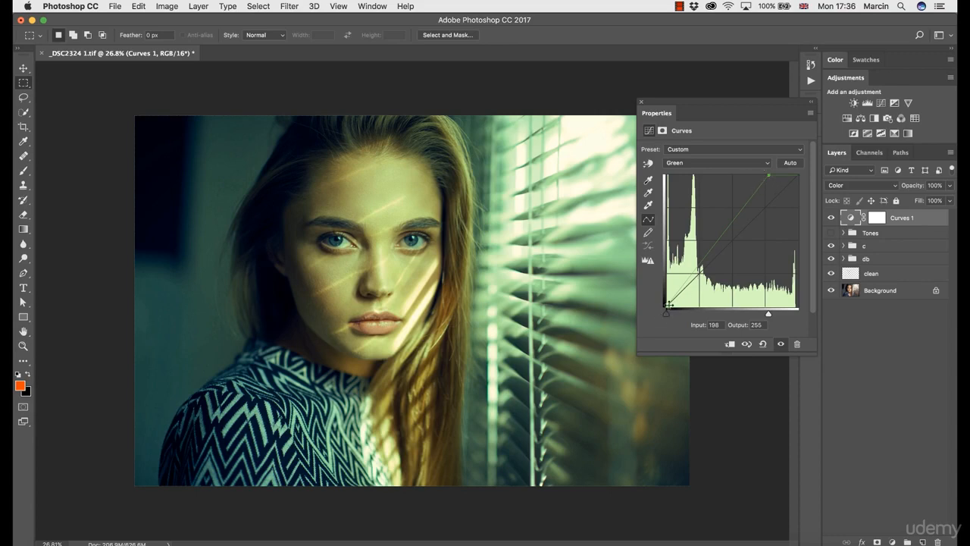
{"action": "left_click_drag", "start_coordinate": [666, 308], "coordinate": [691, 304]}
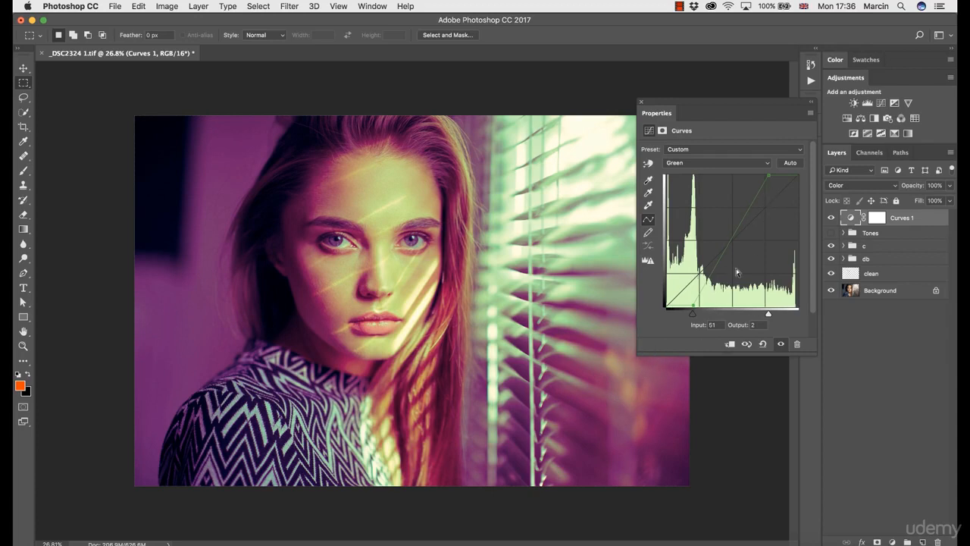
{"action": "left_click_drag", "start_coordinate": [692, 302], "coordinate": [653, 303]}
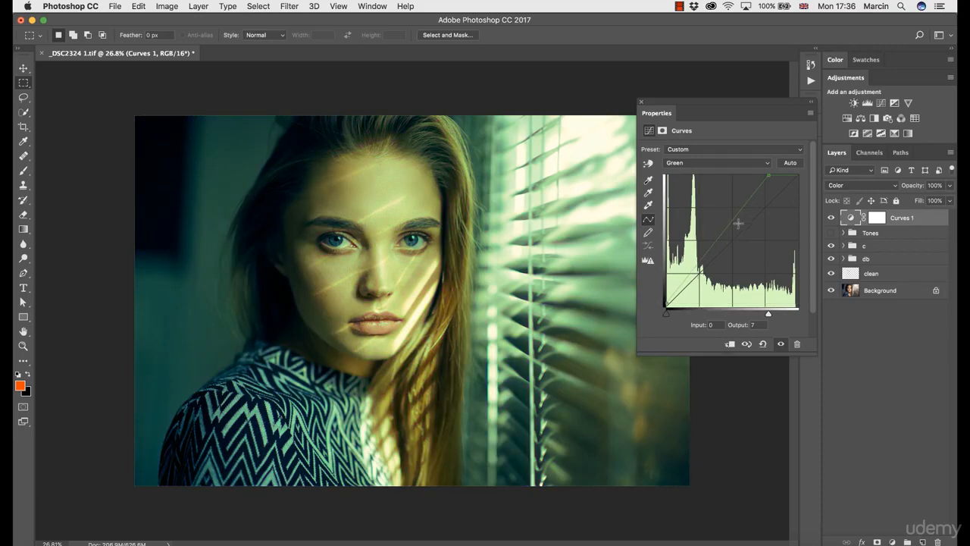
{"action": "left_click_drag", "start_coordinate": [767, 177], "coordinate": [803, 163]}
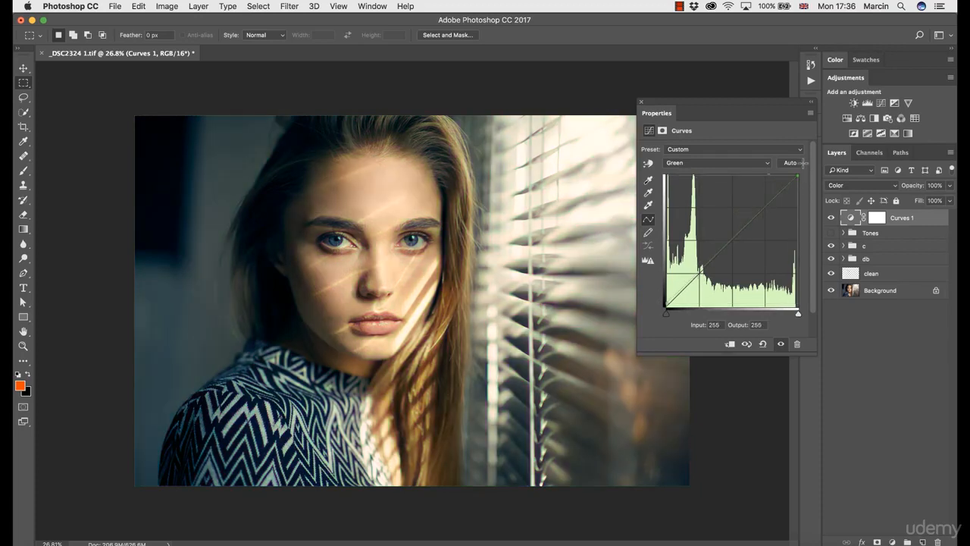
Raise the shadows of the Blue curve slightly and lower its highlights with a point at input 189, output 175
{"action": "left_click", "coordinate": [710, 164]}
{"action": "left_click", "coordinate": [692, 172]}
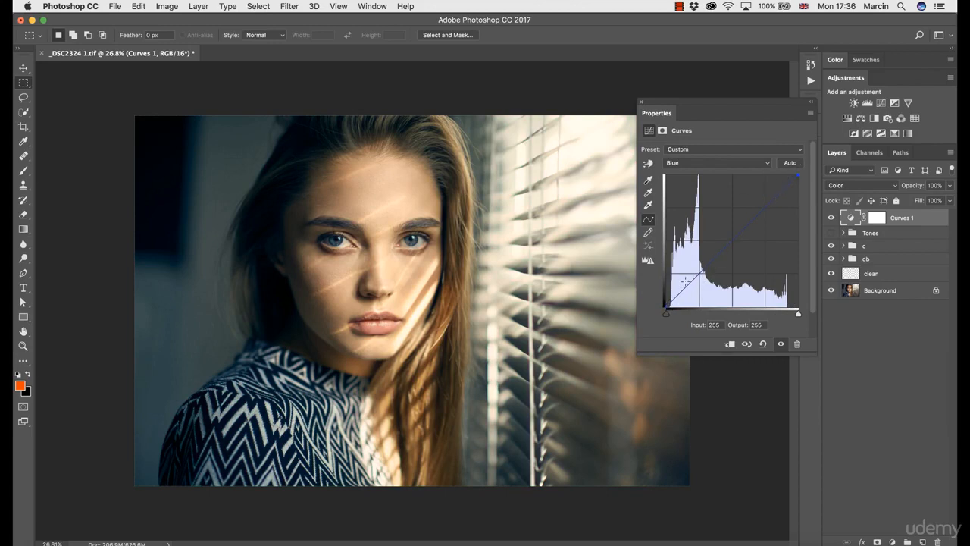
{"action": "left_click_drag", "start_coordinate": [696, 276], "coordinate": [694, 274]}
{"action": "left_click_drag", "start_coordinate": [763, 212], "coordinate": [764, 216]}
Add a shadow point at input 58, output 51 and a highlight point at input 187, output 192 to the Red curve
{"action": "left_click", "coordinate": [705, 163]}
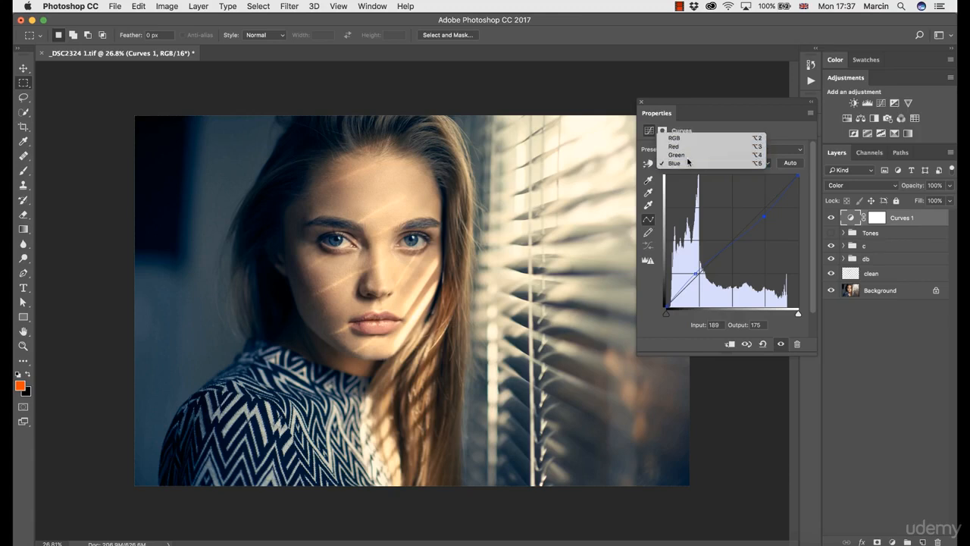
{"action": "left_click", "coordinate": [674, 146]}
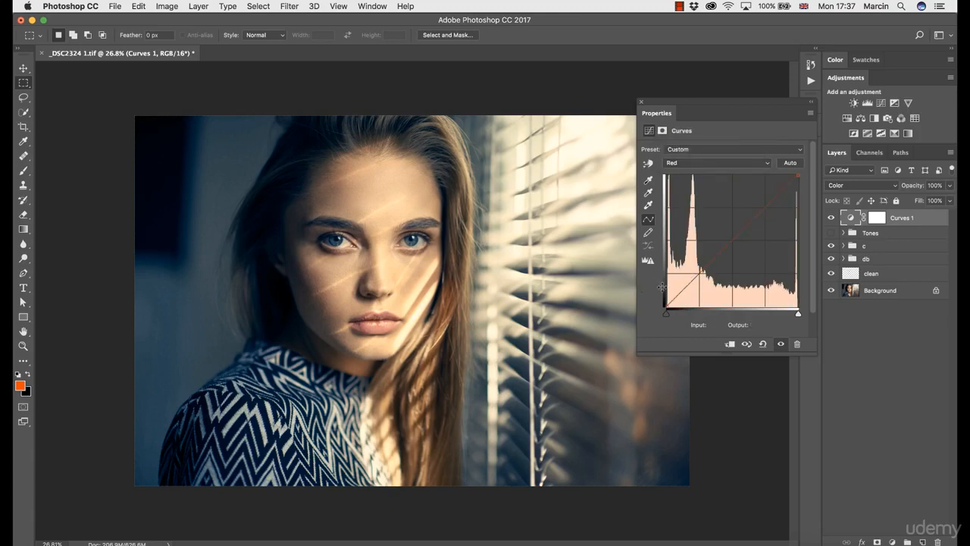
{"action": "left_click_drag", "start_coordinate": [694, 282], "coordinate": [696, 280]}
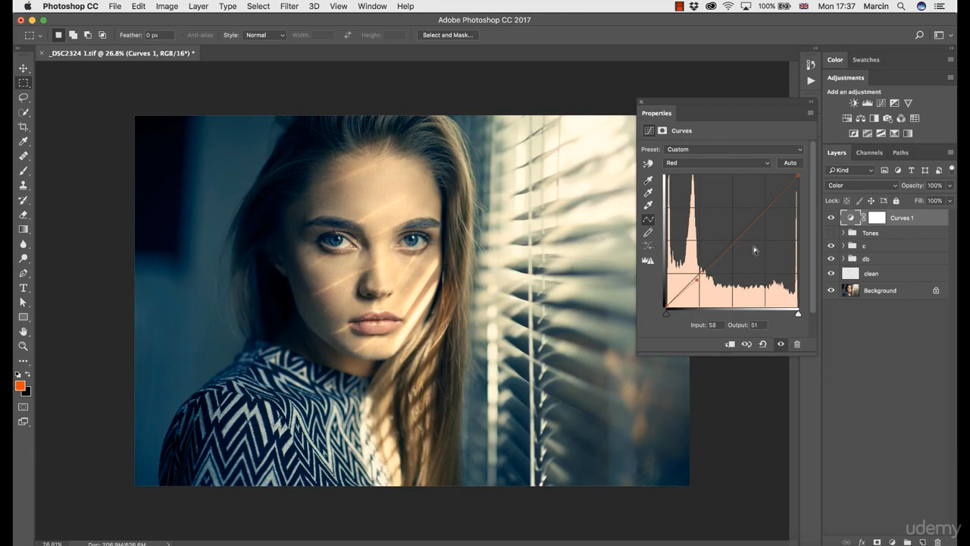
{"action": "left_click", "coordinate": [762, 206]}
{"action": "left_click_drag", "start_coordinate": [762, 207], "coordinate": [763, 207]}
Compare the portrait with the Curves layer off and on, and reduce the layer's opacity to 49%
{"action": "left_click", "coordinate": [831, 218]}
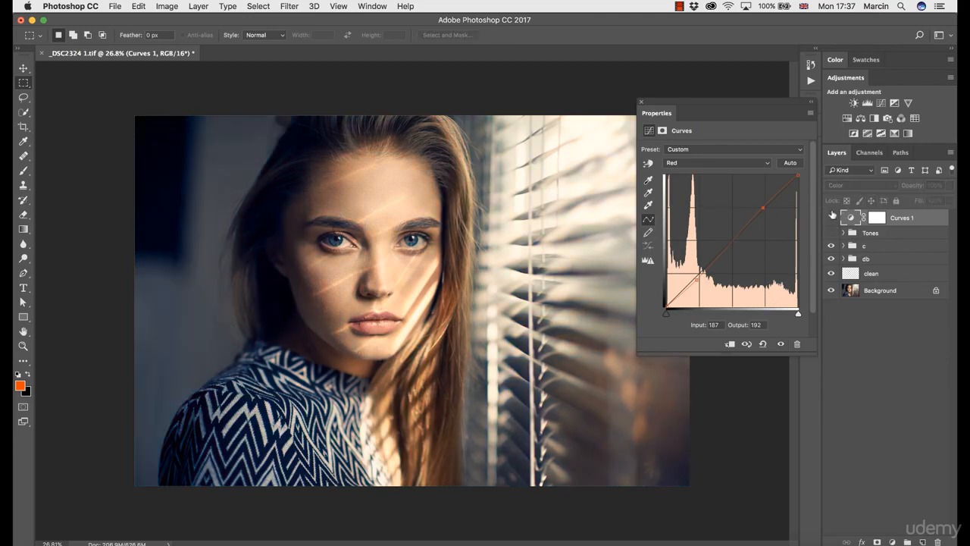
{"action": "left_click", "coordinate": [831, 218]}
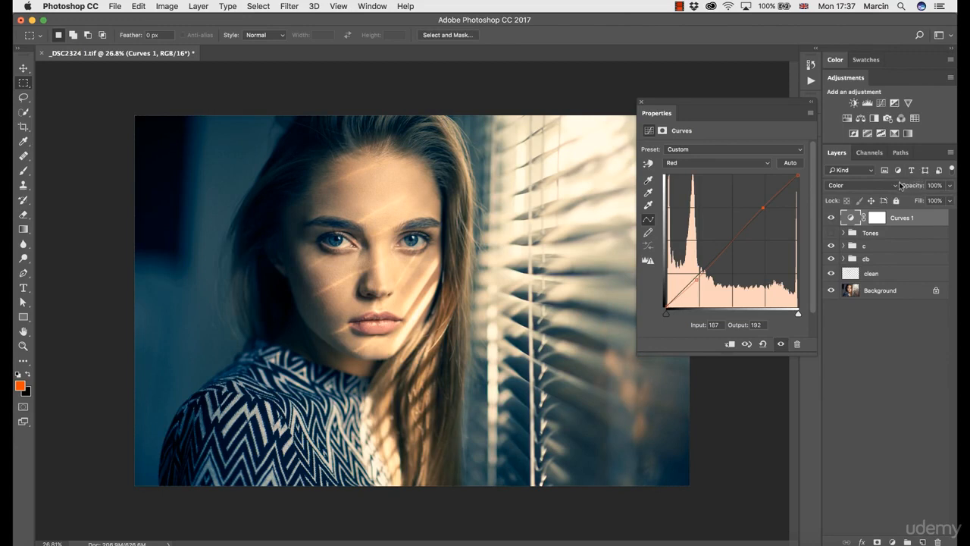
{"action": "mouse_move", "coordinate": [897, 186]}
{"action": "left_mouse_down"}
{"action": "mouse_move", "coordinate": [913, 188]}
{"action": "mouse_move", "coordinate": [887, 188]}
{"action": "left_mouse_up"}
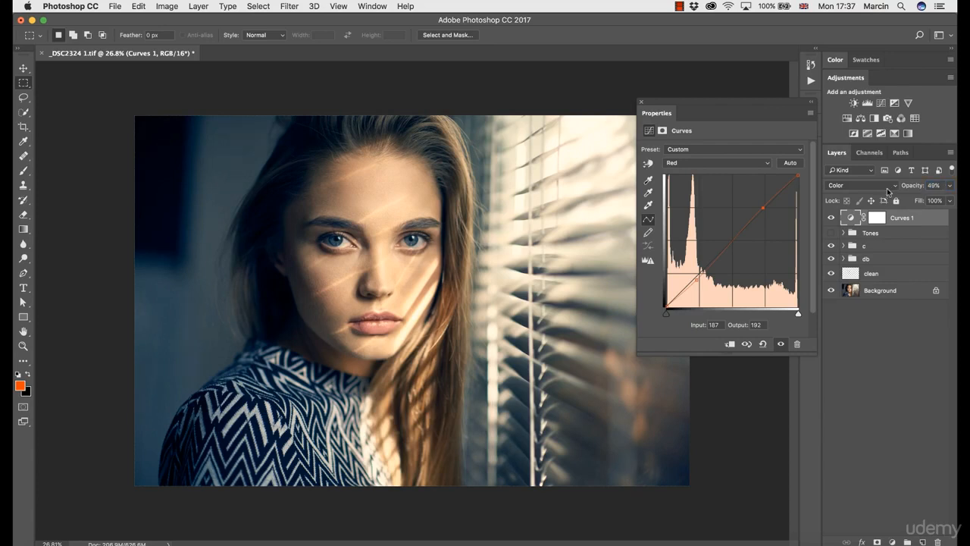
Compare the Curves layer's toning with that of the Tones group by switching their visibility
{"action": "left_click", "coordinate": [830, 219]}
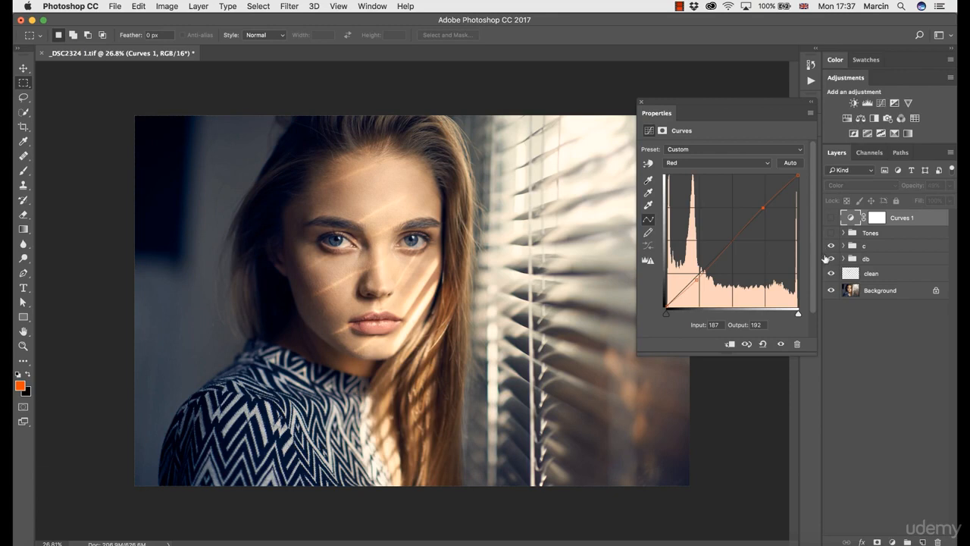
{"action": "left_click", "coordinate": [831, 233]}
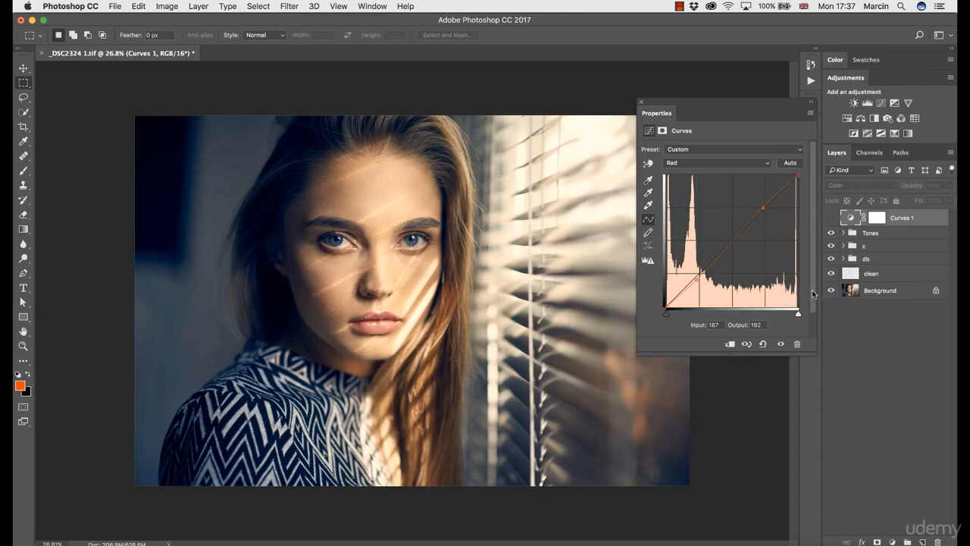
{"action": "left_click", "coordinate": [831, 234]}
{"action": "left_click", "coordinate": [831, 219]}
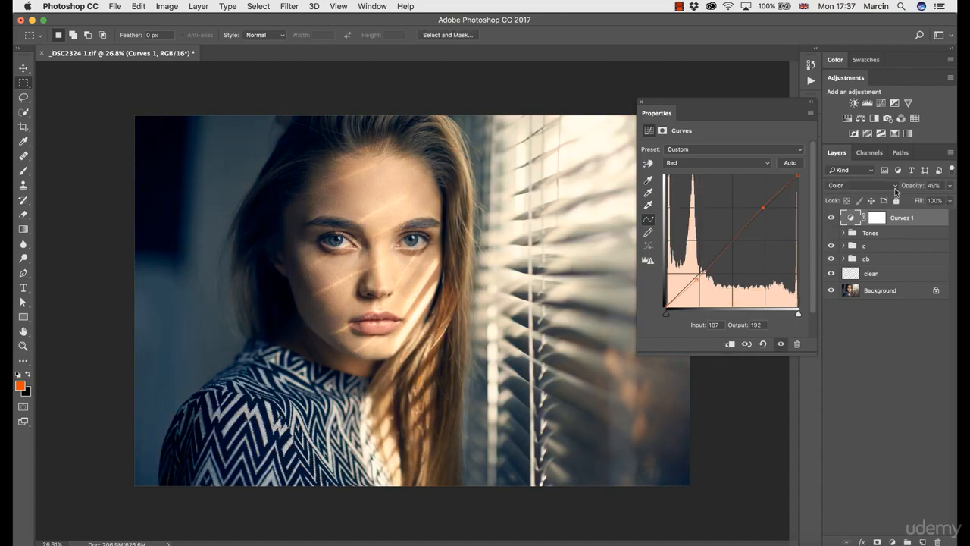
Lower the Curves layer's opacity to 39% and compare the result with the Tones group
{"action": "left_click_drag", "start_coordinate": [912, 187], "coordinate": [894, 194]}
{"action": "left_click", "coordinate": [831, 218]}
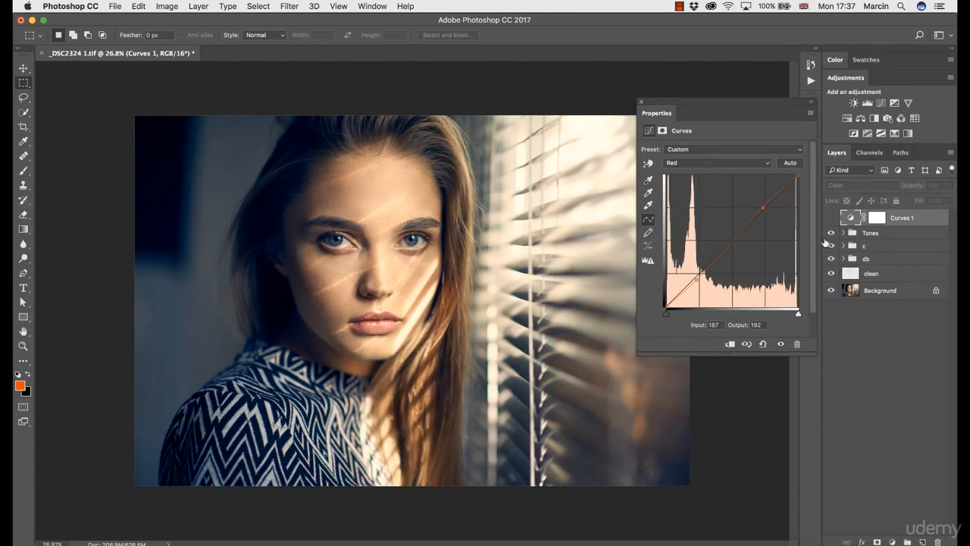
{"action": "left_click", "coordinate": [831, 219]}
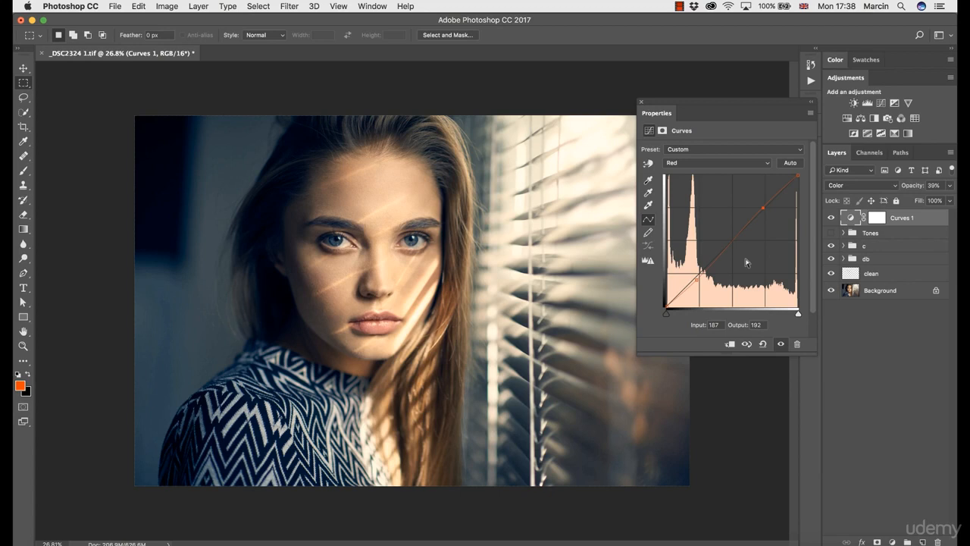
Delete the Curves adjustment layer above the Tones group
{"action": "left_click", "coordinate": [894, 220]}
{"action": "key", "text": "Delete"}
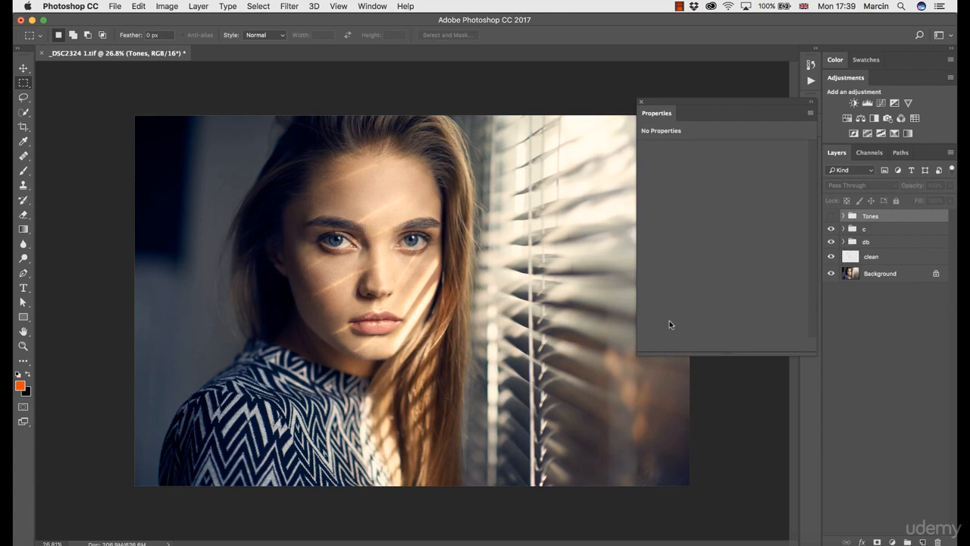
Inspect the layers inside the c and Tones groups, and collapse both groups again
{"action": "left_click", "coordinate": [844, 229]}
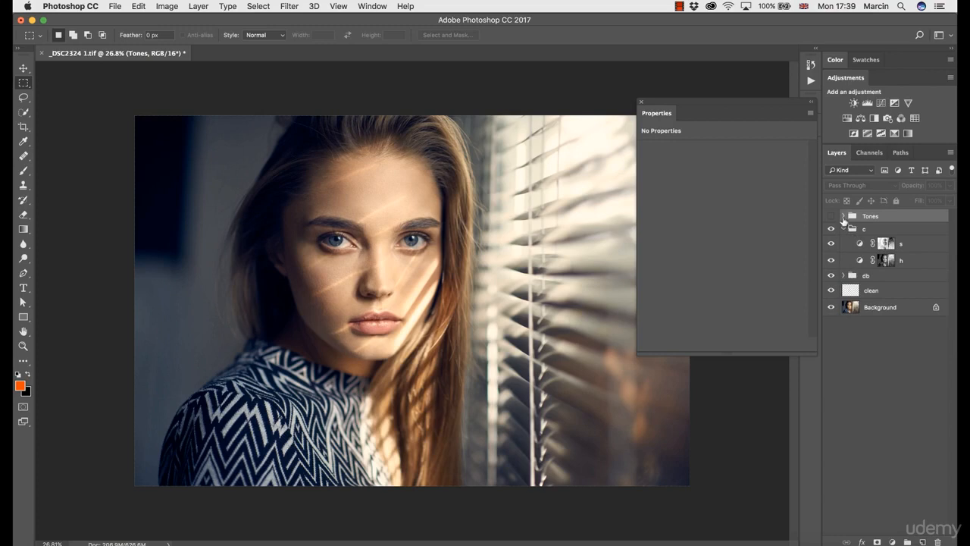
{"action": "left_click", "coordinate": [843, 217]}
{"action": "left_click", "coordinate": [844, 279]}
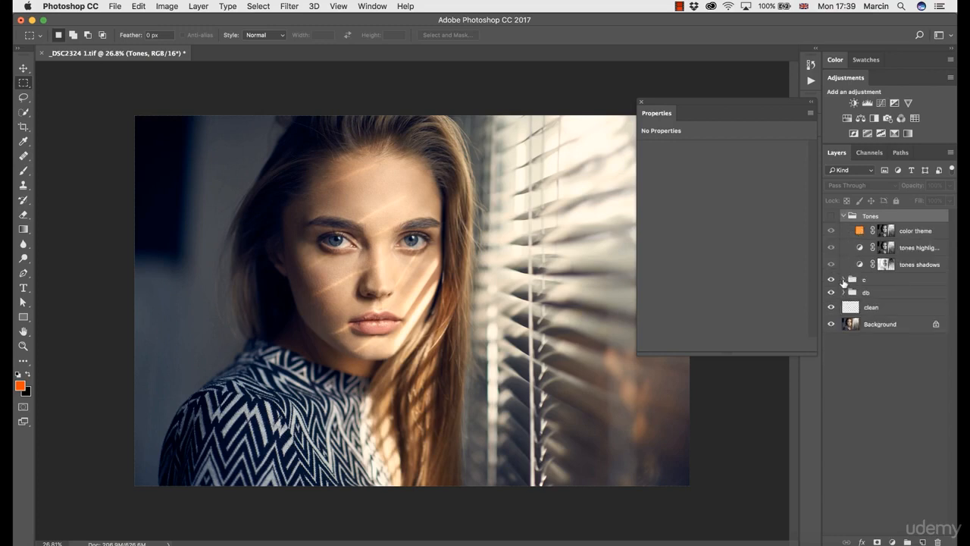
{"action": "left_click", "coordinate": [843, 216]}
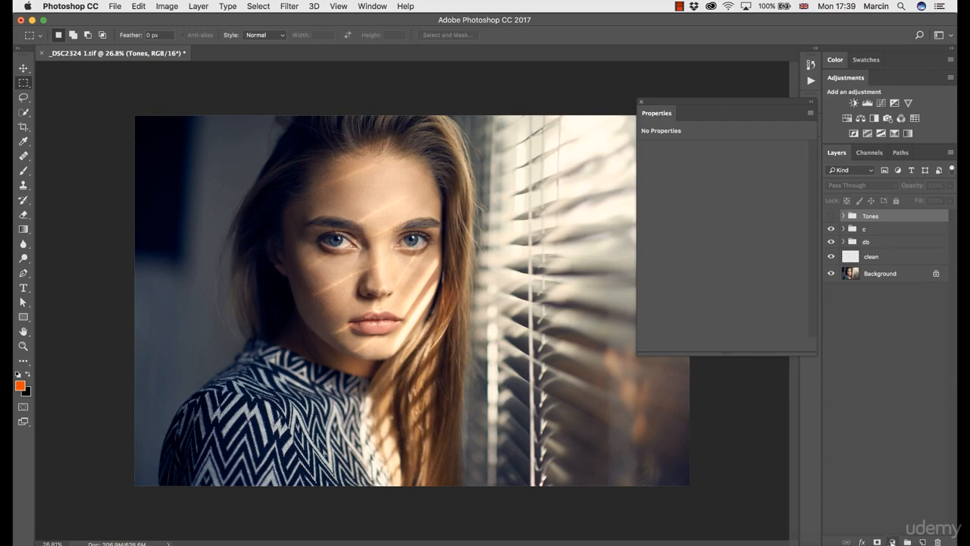
Add a Gradient Map adjustment layer above the Tones group and open its gradient for editing
{"action": "left_click", "coordinate": [892, 541]}
{"action": "left_click", "coordinate": [889, 512]}
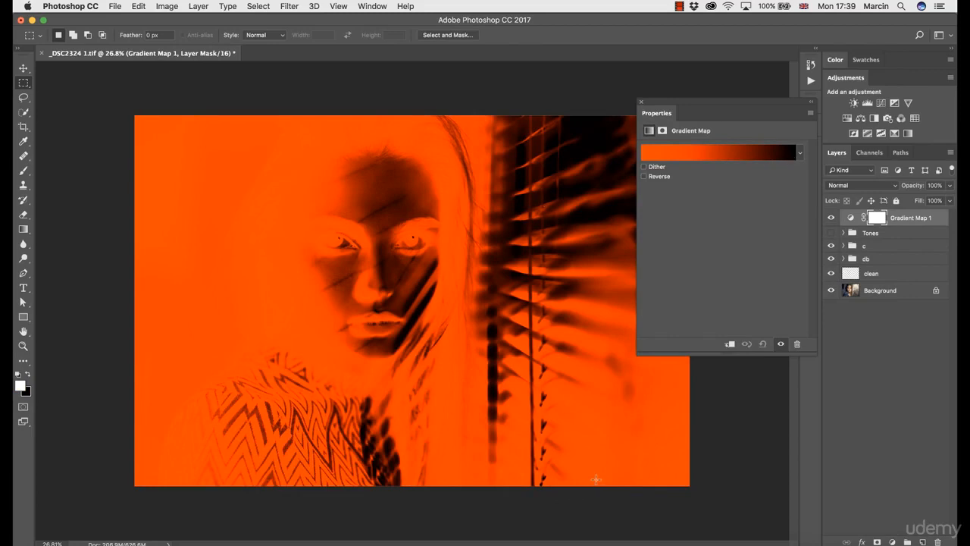
{"action": "left_click", "coordinate": [649, 154]}
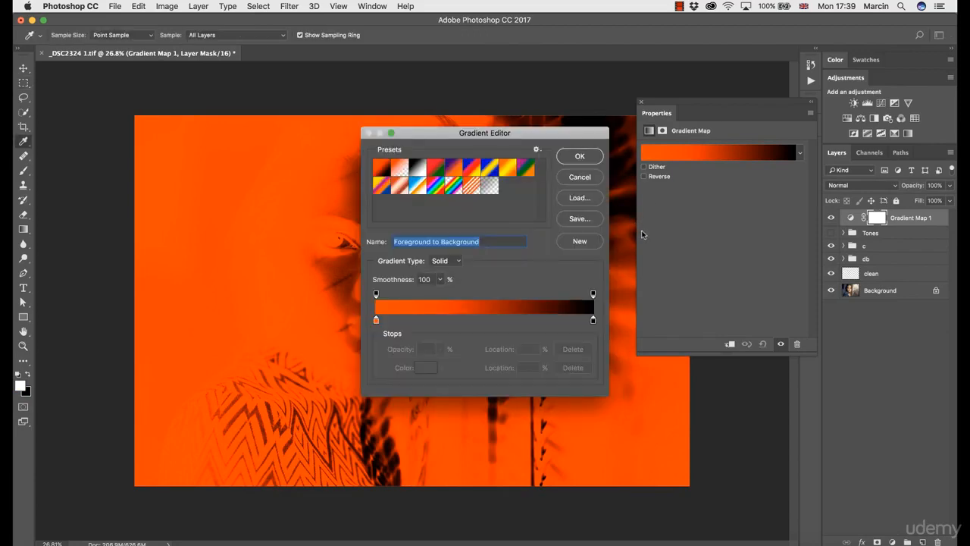
Change the gradient's orange stop at location 0% to a medium, partly desaturated blue with a hue of 215°
{"action": "left_click", "coordinate": [376, 319]}
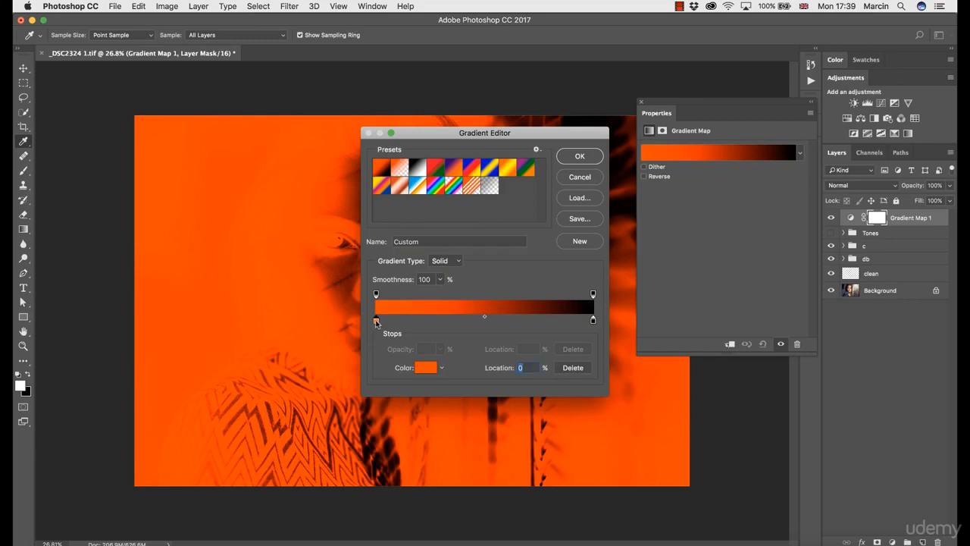
{"action": "left_click", "coordinate": [425, 367]}
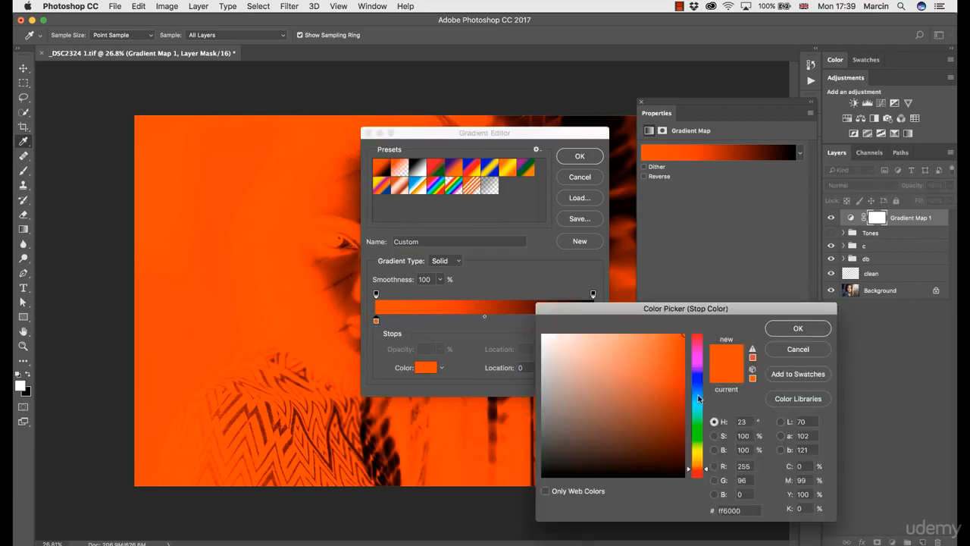
{"action": "left_click_drag", "start_coordinate": [698, 388], "coordinate": [698, 393]}
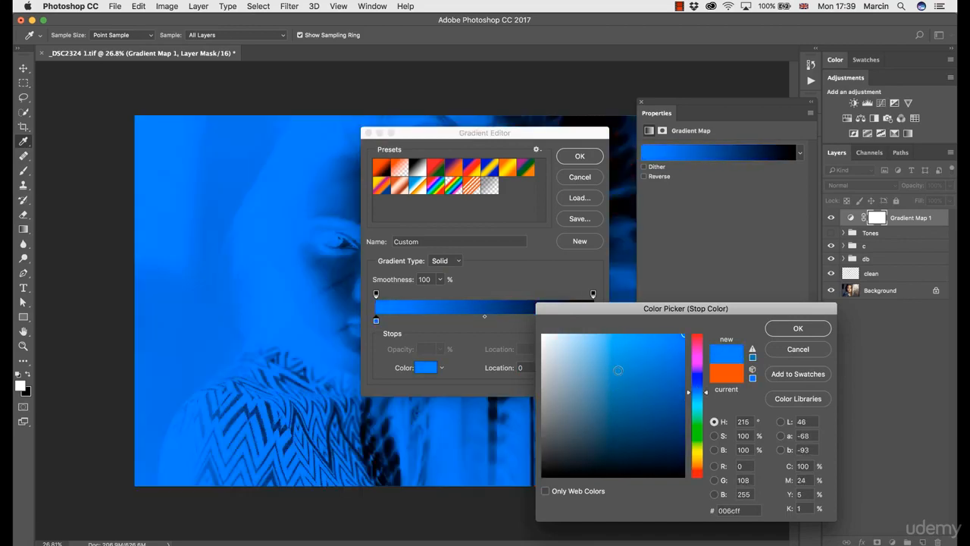
{"action": "left_click_drag", "start_coordinate": [622, 380], "coordinate": [623, 372]}
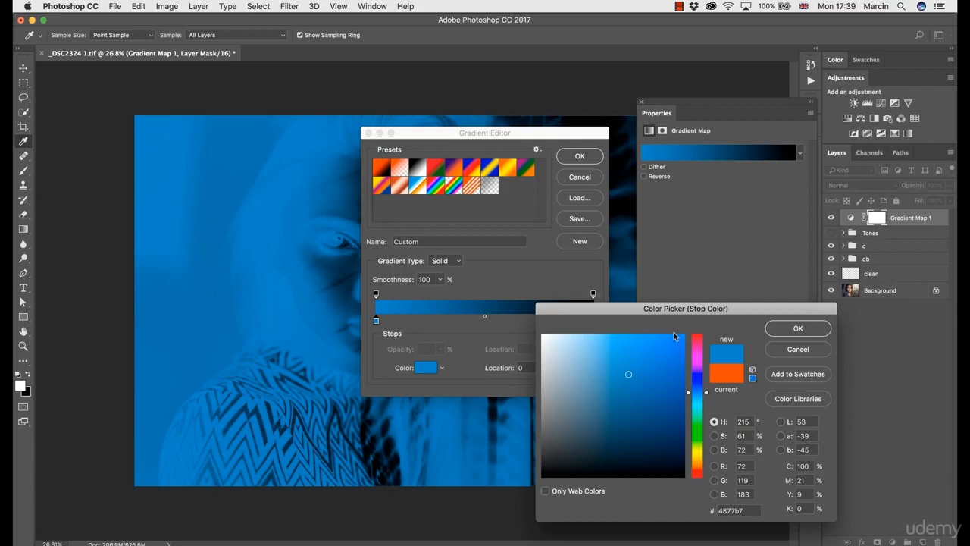
{"action": "mouse_move", "coordinate": [673, 332]}
{"action": "left_mouse_down"}
{"action": "mouse_move", "coordinate": [688, 415]}
{"action": "mouse_move", "coordinate": [685, 370]}
{"action": "mouse_move", "coordinate": [634, 372]}
{"action": "left_mouse_up"}
{"action": "left_click", "coordinate": [795, 329]}
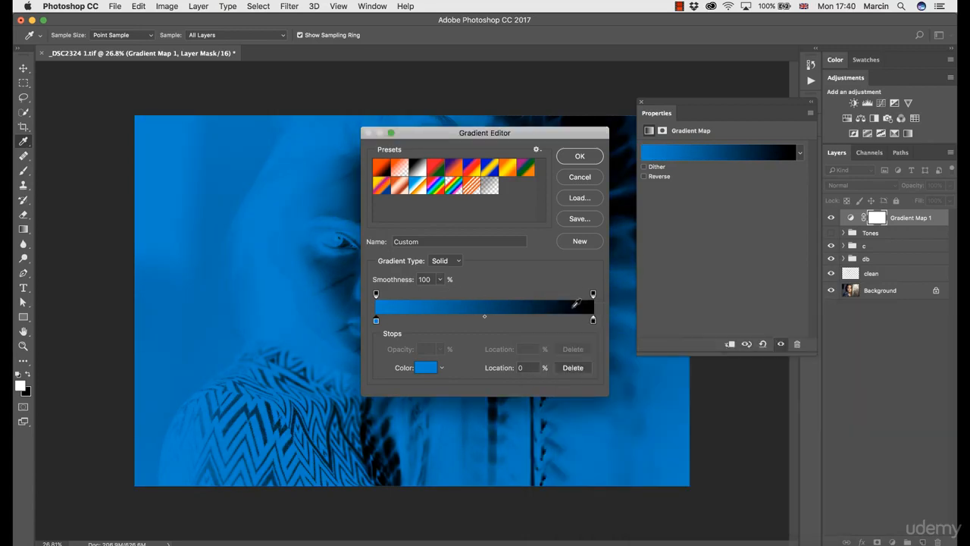
Change the gradient's black stop at location 100% to a soft orange with hue 35°, saturation 60% and brightness 72%, and apply the gradient
{"action": "left_click", "coordinate": [593, 321]}
{"action": "left_click_drag", "start_coordinate": [592, 321], "coordinate": [595, 321]}
{"action": "left_click", "coordinate": [428, 368]}
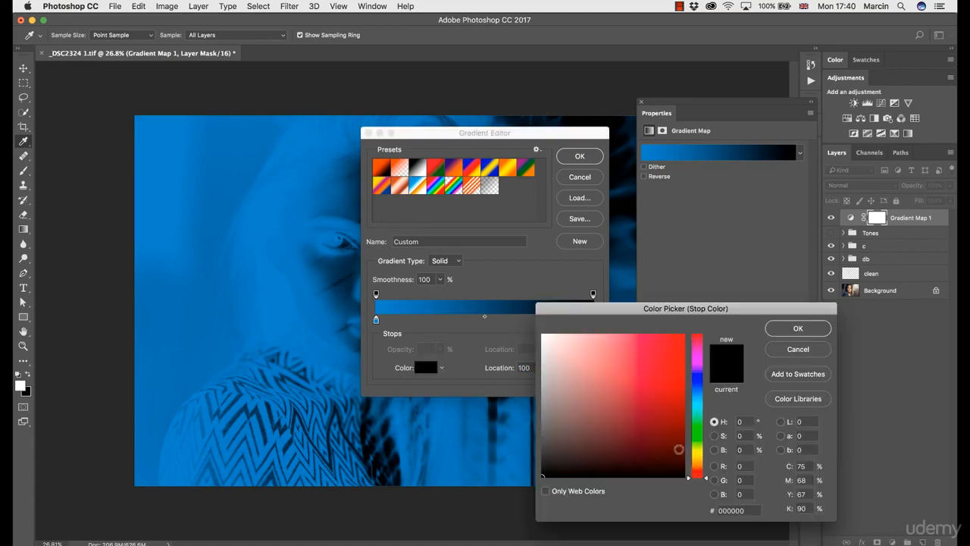
{"action": "left_click", "coordinate": [698, 459]}
{"action": "left_click_drag", "start_coordinate": [698, 460], "coordinate": [698, 465]}
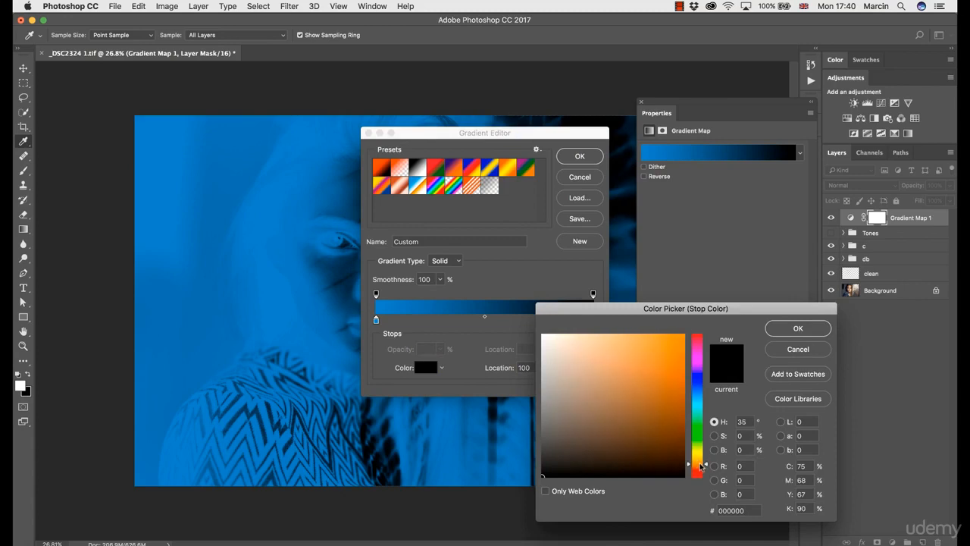
{"action": "left_click_drag", "start_coordinate": [526, 133], "coordinate": [529, 134]}
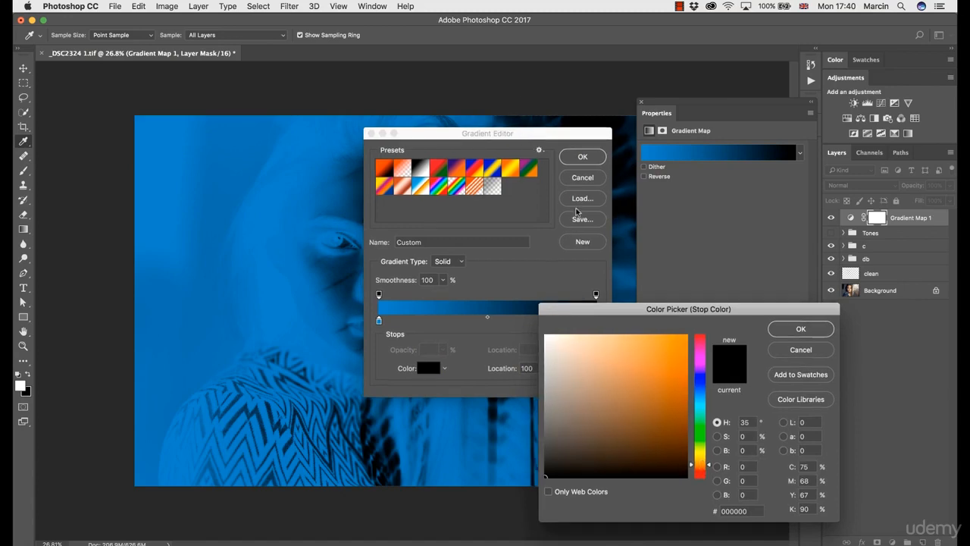
{"action": "mouse_move", "coordinate": [636, 384]}
{"action": "left_mouse_down"}
{"action": "mouse_move", "coordinate": [629, 365]}
{"action": "mouse_move", "coordinate": [630, 374]}
{"action": "left_mouse_up"}
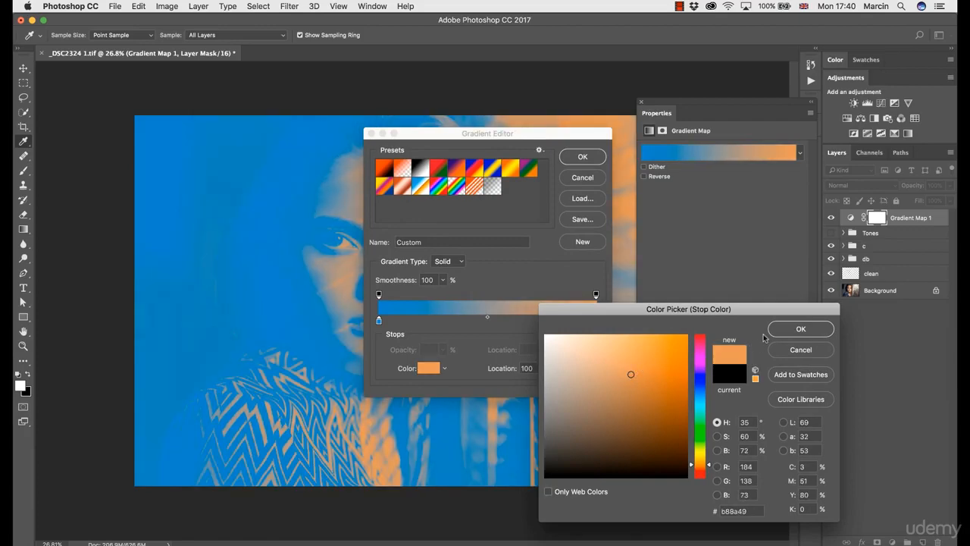
{"action": "left_click", "coordinate": [785, 331]}
{"action": "left_click", "coordinate": [589, 160]}
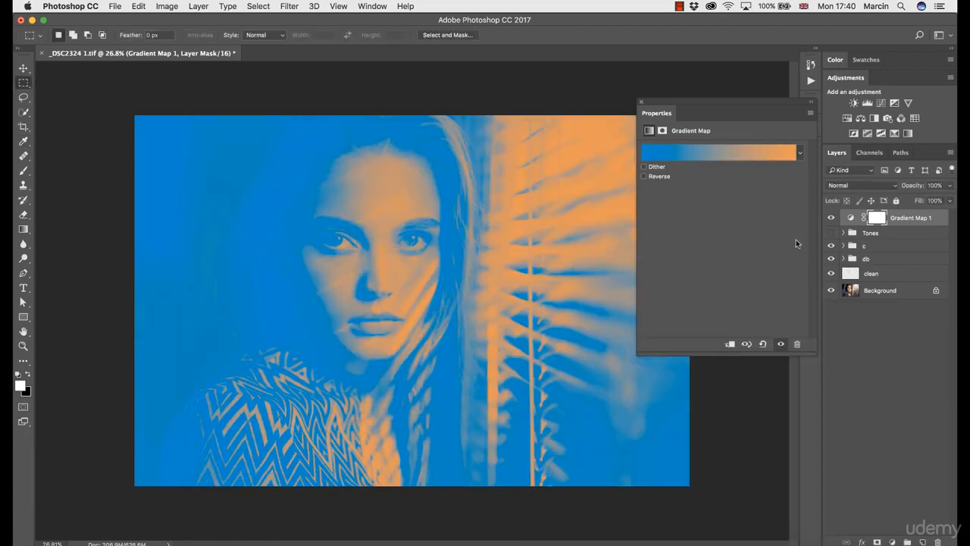
Set the Gradient Map layer's blend mode to Color and its opacity to 10%, and check the effect by toggling its visibility
{"action": "left_click", "coordinate": [838, 188]}
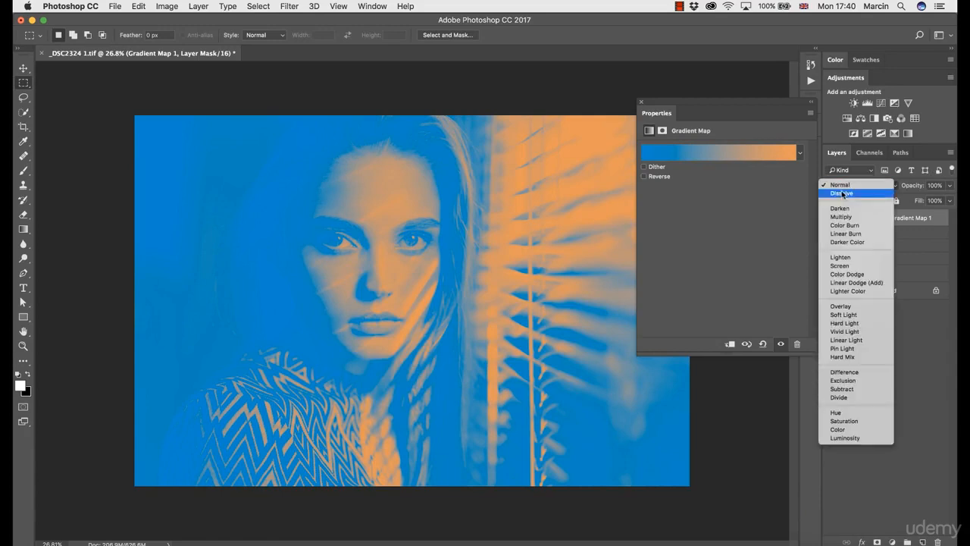
{"action": "left_click", "coordinate": [833, 430]}
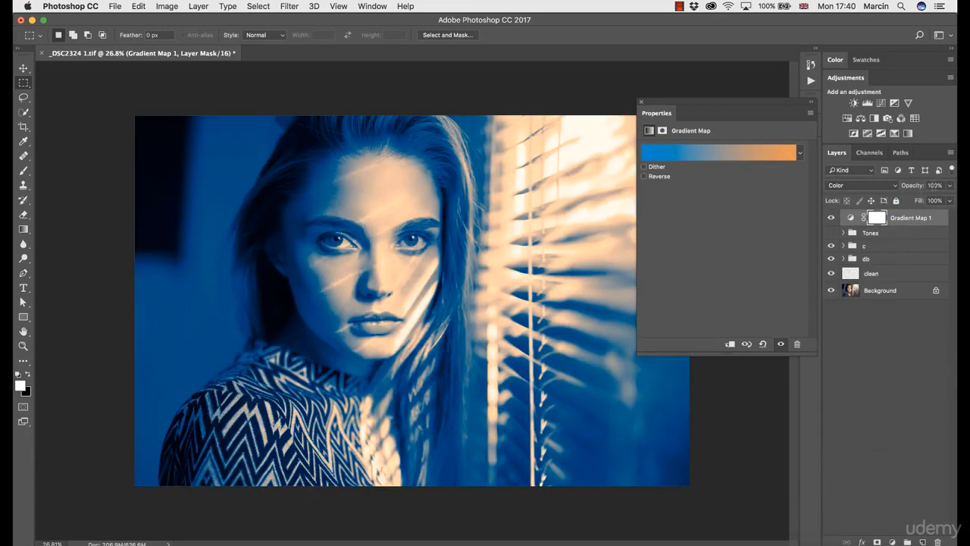
{"action": "type", "text": "10"}
{"action": "key", "text": "Return"}
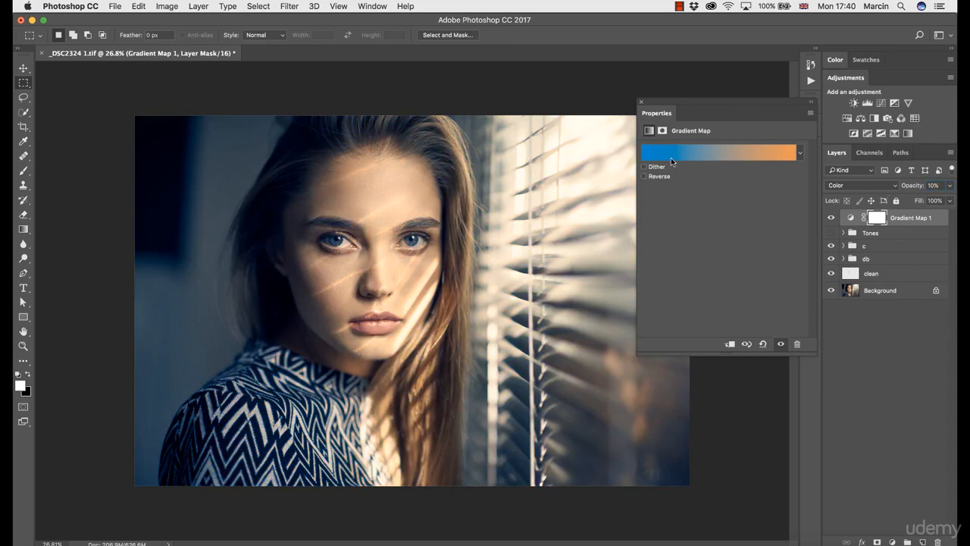
{"action": "left_click", "coordinate": [831, 219]}
Reopen the Gradient Map's gradient, shift the midpoint between the blue and orange stops to 22%, and apply it
{"action": "left_click", "coordinate": [645, 151]}
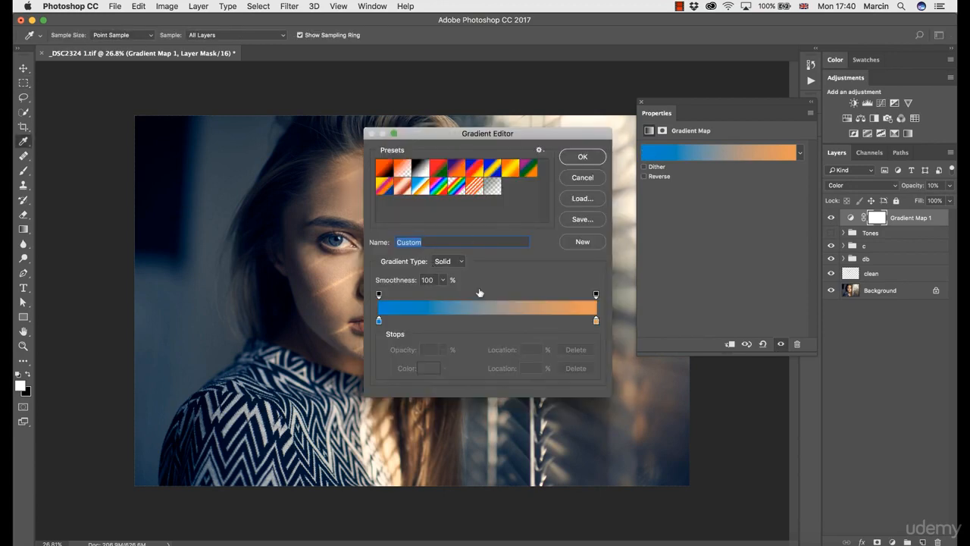
{"action": "left_click", "coordinate": [596, 322]}
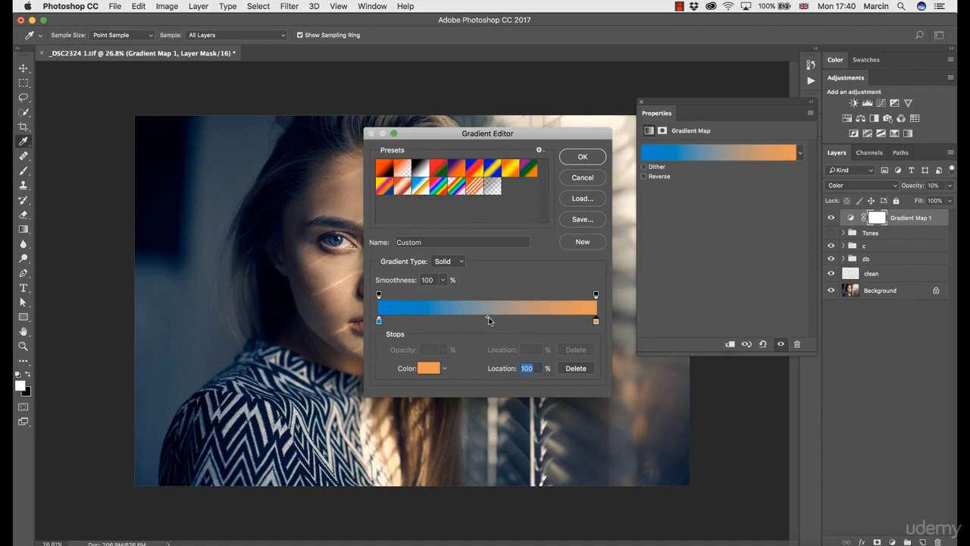
{"action": "left_click_drag", "start_coordinate": [487, 317], "coordinate": [428, 326]}
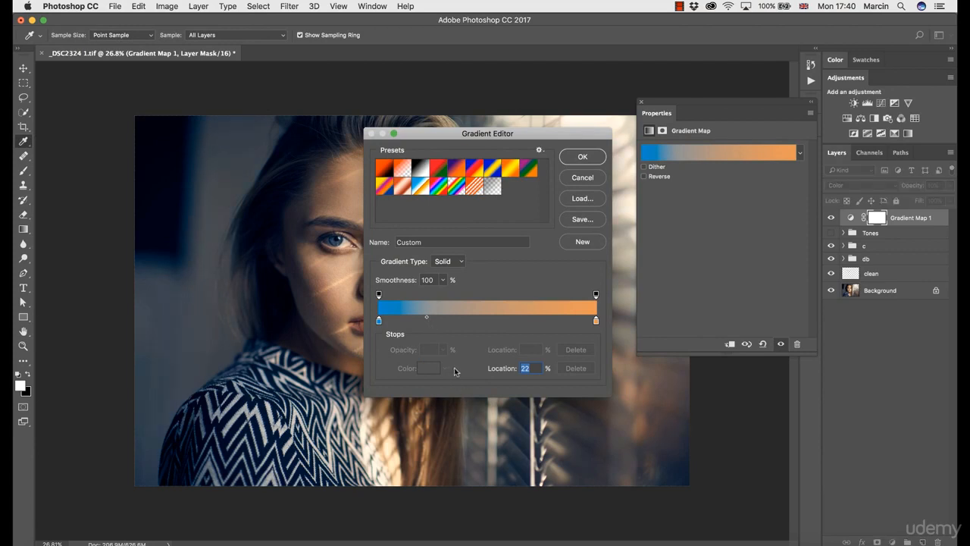
{"action": "left_click", "coordinate": [444, 280]}
{"action": "left_click", "coordinate": [440, 290]}
{"action": "left_click", "coordinate": [572, 157]}
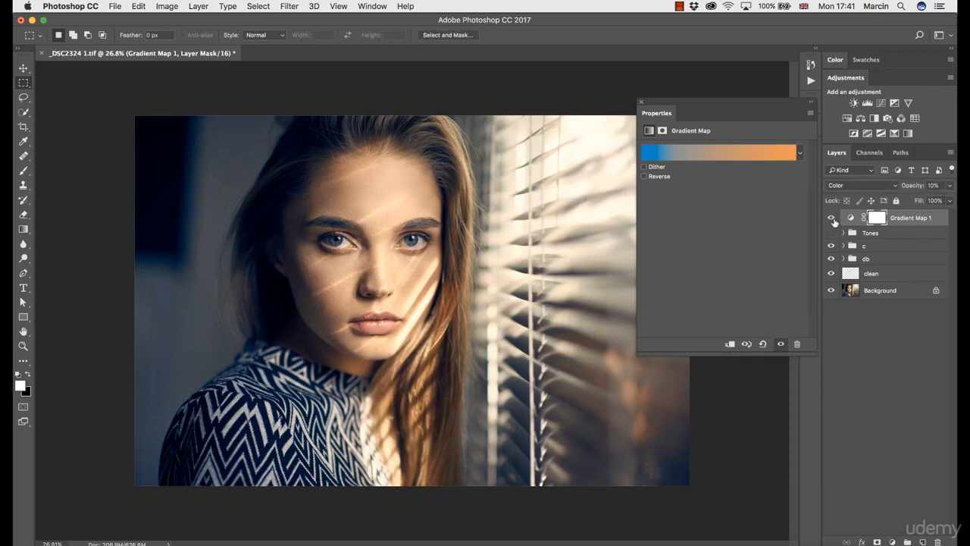
Compare the Gradient Map layer's toning with the Tones group by toggling their visibility
{"action": "left_click", "coordinate": [833, 219]}
{"action": "left_click", "coordinate": [832, 220]}
{"action": "left_click", "coordinate": [832, 220]}
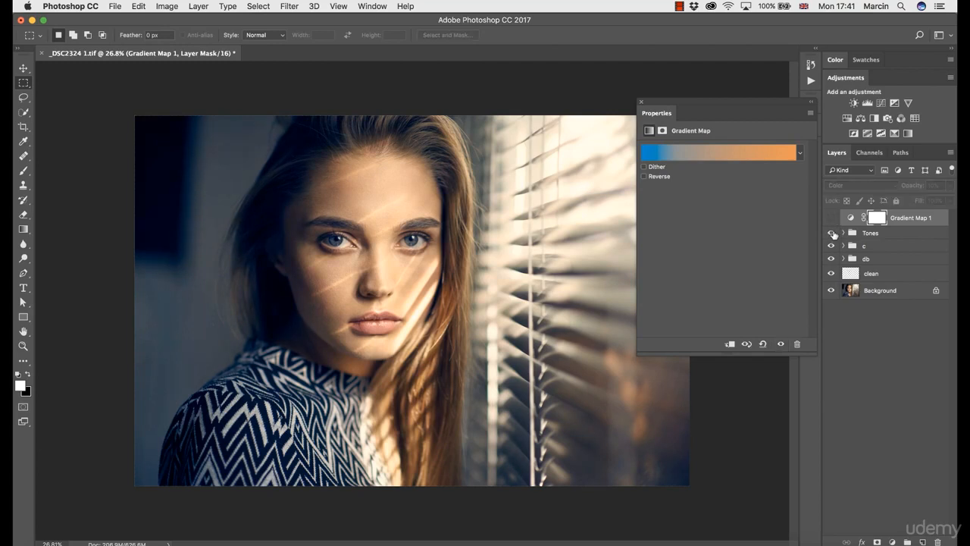
{"action": "left_click", "coordinate": [831, 234]}
{"action": "left_click", "coordinate": [832, 220]}
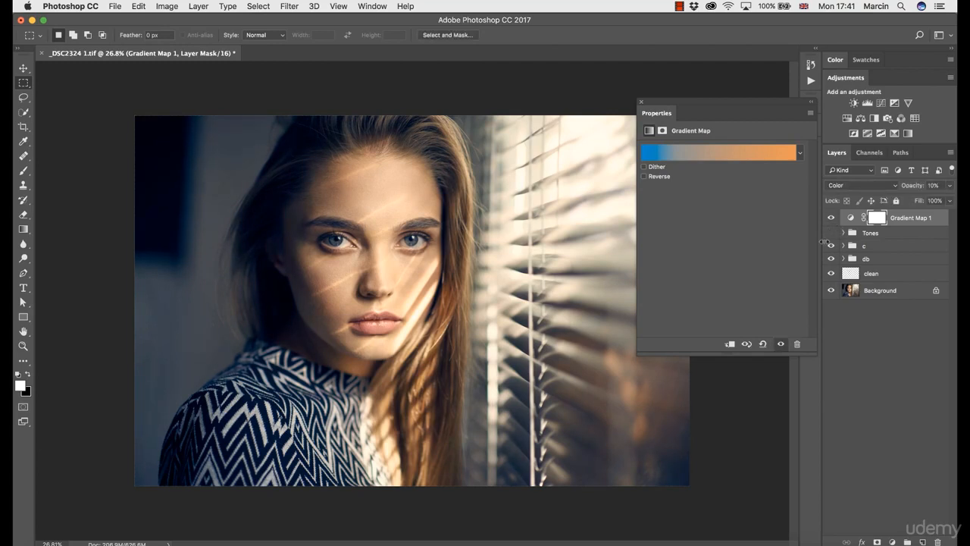
{"action": "left_click", "coordinate": [831, 218]}
{"action": "left_click", "coordinate": [893, 541]}
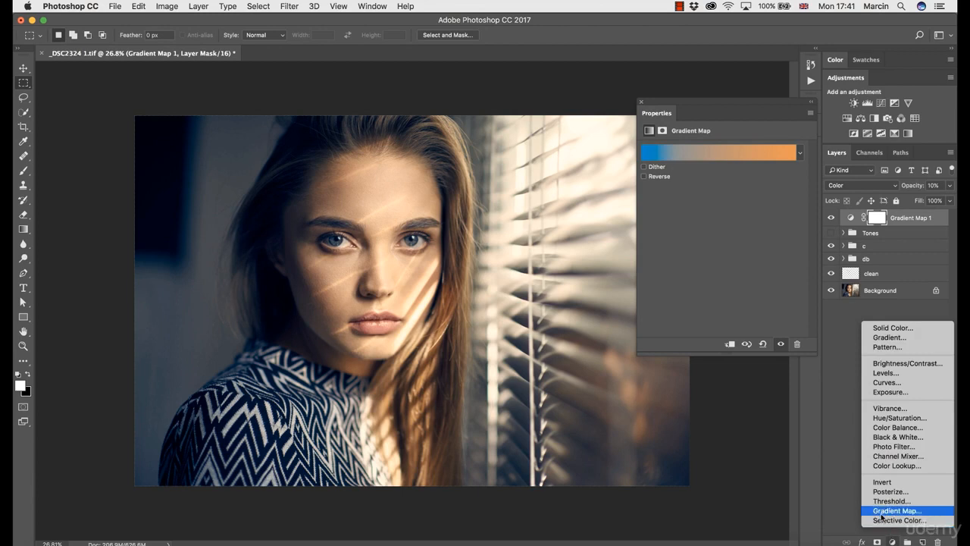
{"action": "left_click", "coordinate": [836, 508]}
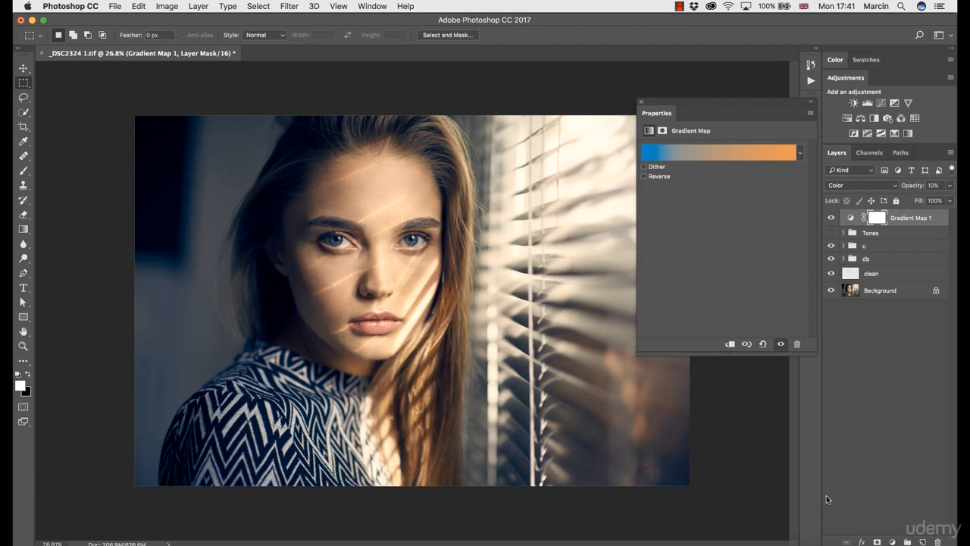